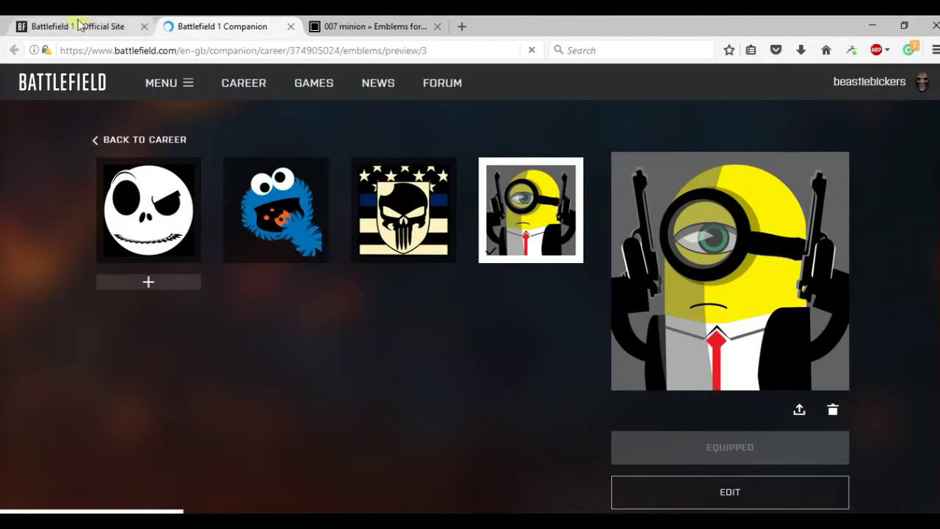
- Look over the Battlefield 1 official site's navigation, then return to the Companion emblem gallery
{"action": "left_click", "coordinate": [73, 29]}
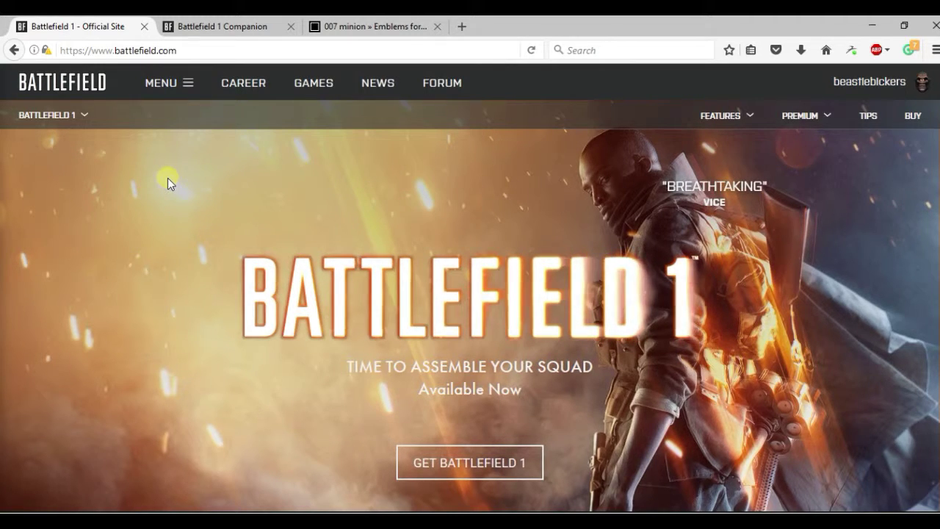
{"action": "left_click", "coordinate": [187, 84]}
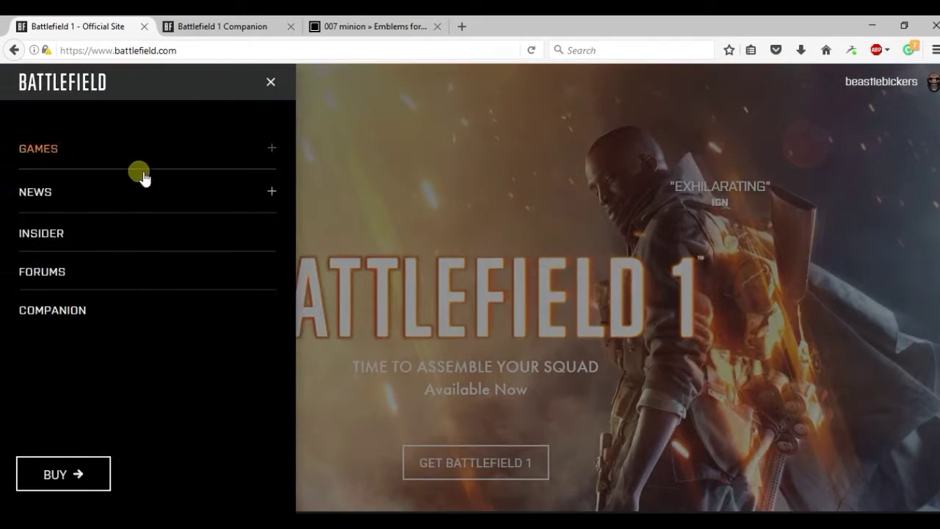
{"action": "left_click", "coordinate": [319, 219]}
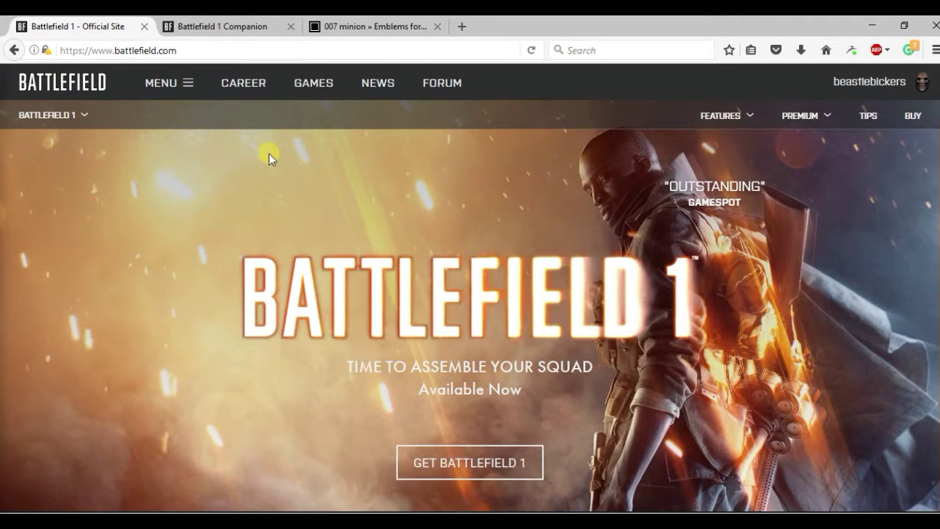
{"action": "left_click", "coordinate": [225, 28]}
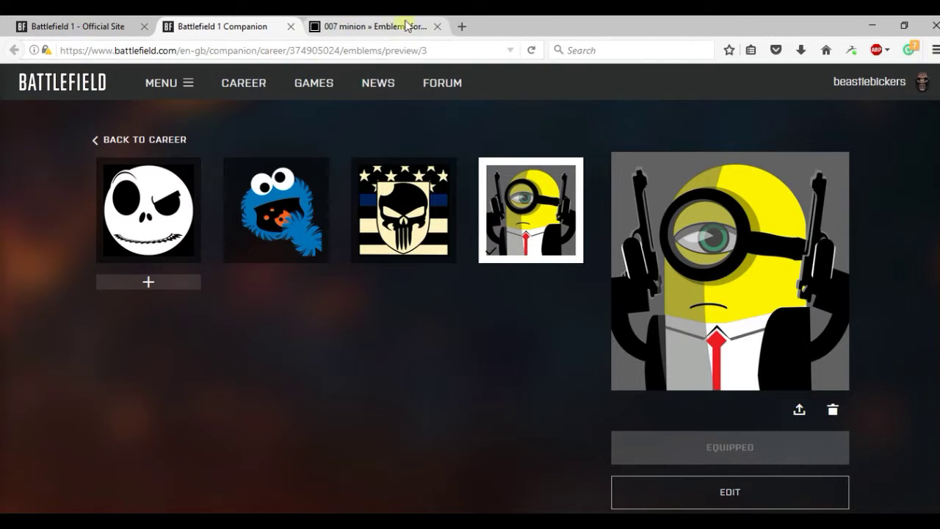
- Check the 007 minion page, then start a new blank emblem from the gallery's + button
{"action": "left_click", "coordinate": [372, 28]}
{"action": "left_click", "coordinate": [230, 28]}
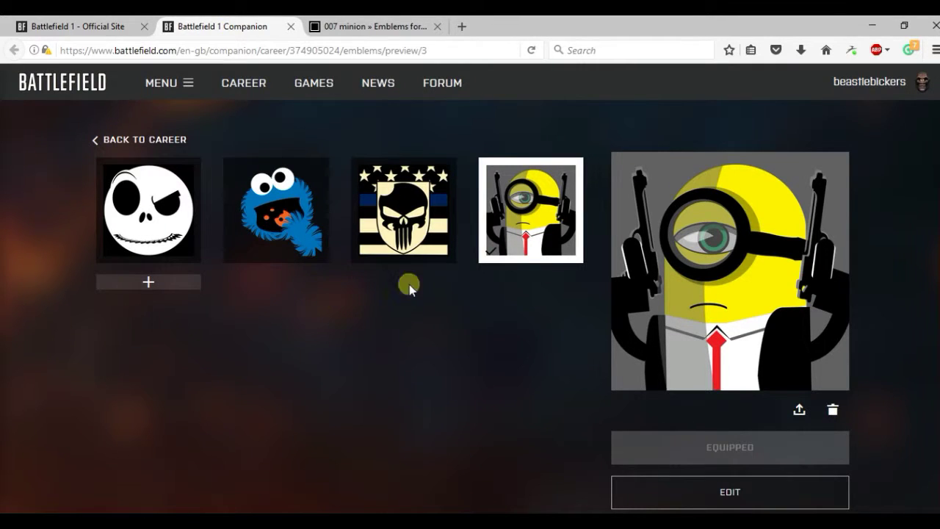
{"action": "left_click", "coordinate": [167, 283]}
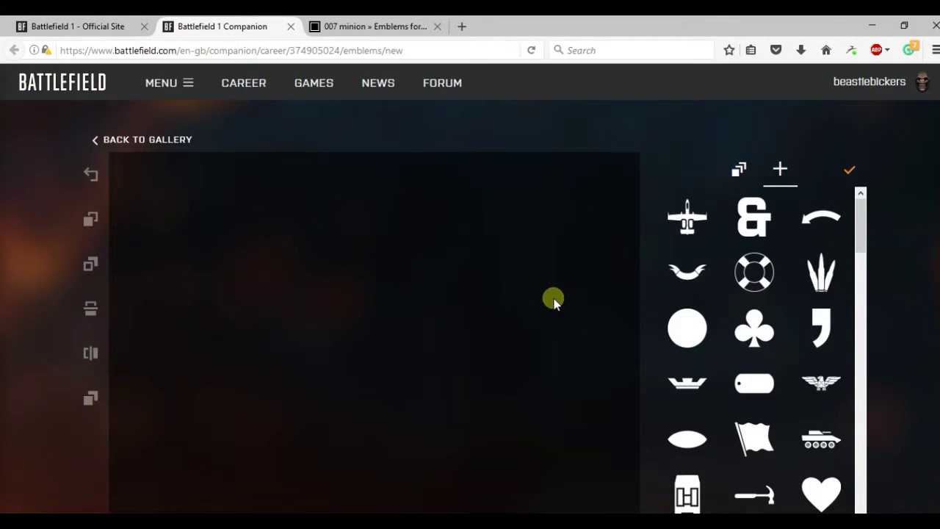
{"action": "scroll", "coordinate": [471, 184], "scroll_direction": "down", "scroll_amount": 2}
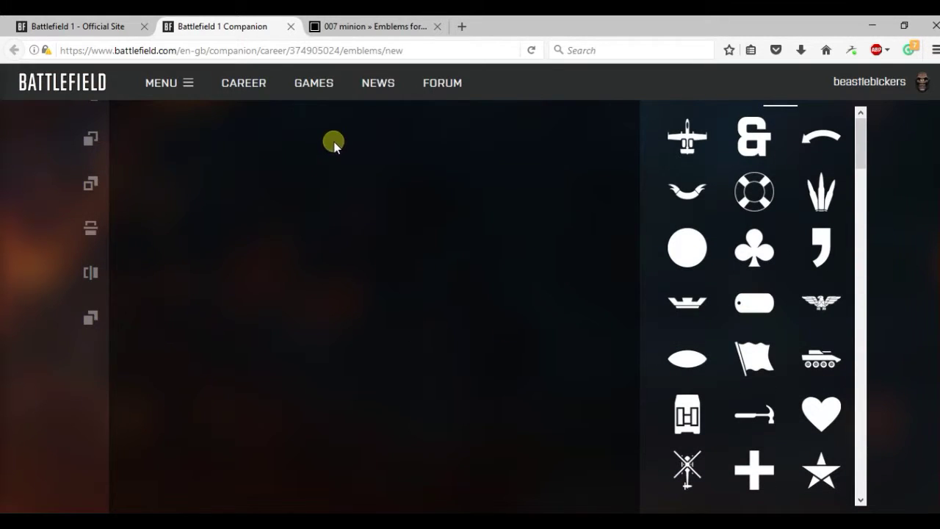
{"action": "mouse_move", "coordinate": [351, 49]}
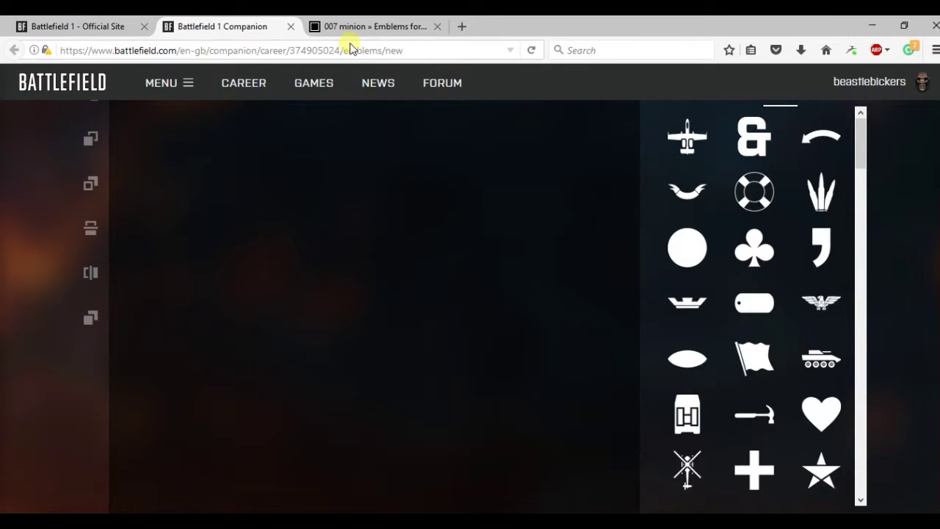
{"action": "left_click", "coordinate": [357, 26]}
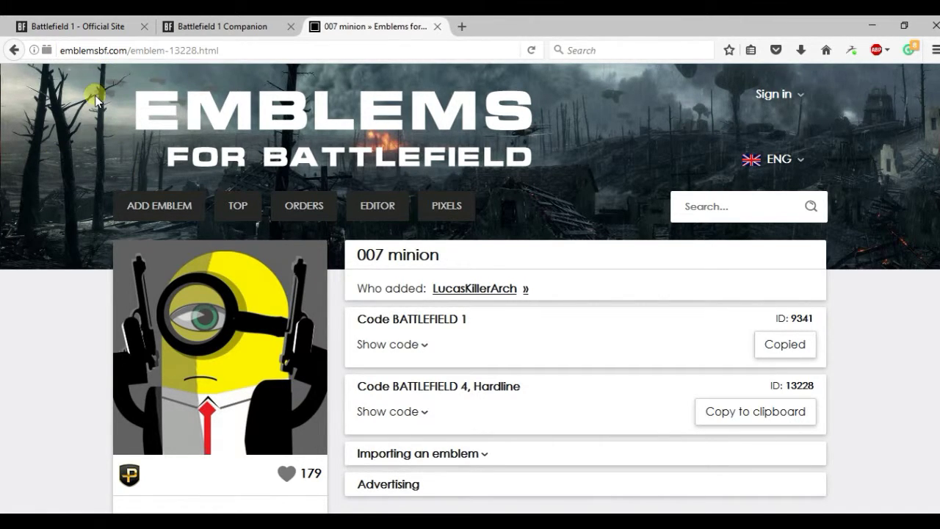
- Go from the 007 minion page to the emblemsbf.com home listing and open page 12
{"action": "left_click", "coordinate": [275, 126]}
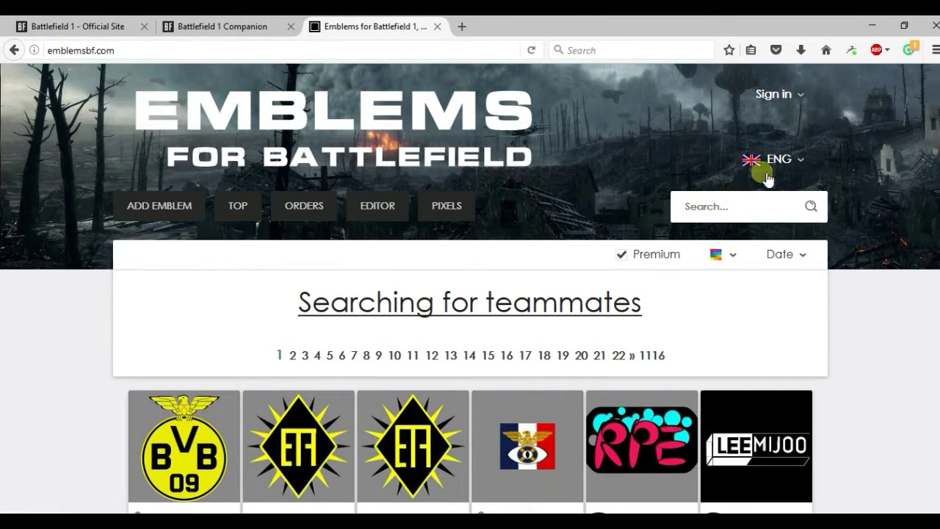
{"action": "scroll", "coordinate": [764, 180], "scroll_direction": "down", "scroll_amount": 3}
{"action": "scroll", "coordinate": [470, 294], "scroll_direction": "down", "scroll_amount": 5}
{"action": "scroll", "coordinate": [470, 294], "scroll_direction": "down", "scroll_amount": 7}
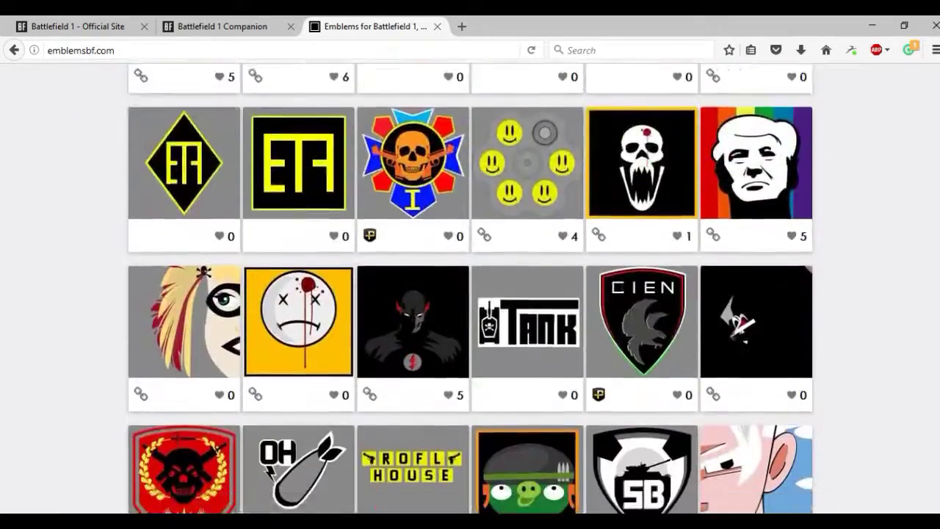
{"action": "scroll", "coordinate": [470, 294], "scroll_direction": "down", "scroll_amount": 5}
{"action": "scroll", "coordinate": [471, 293], "scroll_direction": "up", "scroll_amount": 18}
{"action": "scroll", "coordinate": [470, 293], "scroll_direction": "down", "scroll_amount": 5}
{"action": "scroll", "coordinate": [470, 294], "scroll_direction": "down", "scroll_amount": 5}
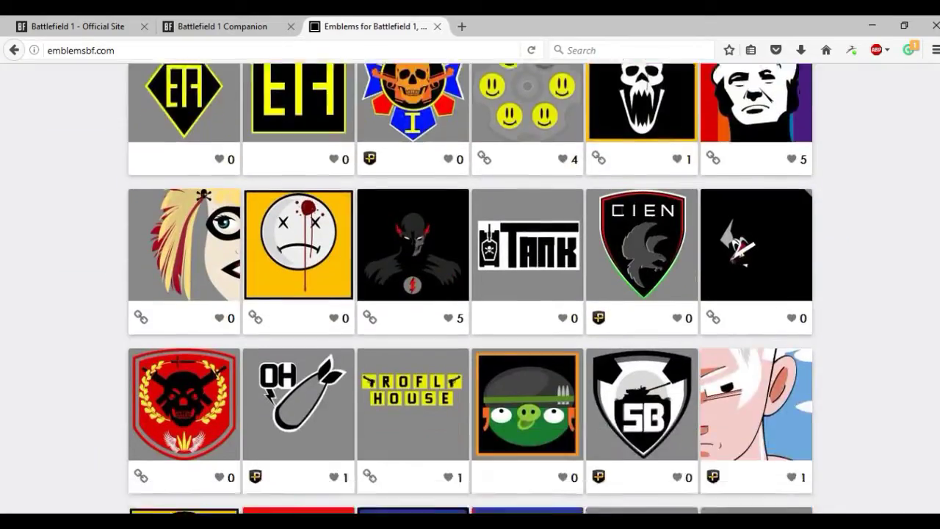
{"action": "scroll", "coordinate": [471, 294], "scroll_direction": "down", "scroll_amount": 2}
{"action": "scroll", "coordinate": [470, 294], "scroll_direction": "down", "scroll_amount": 4}
{"action": "scroll", "coordinate": [931, 437], "scroll_direction": "down", "scroll_amount": 3}
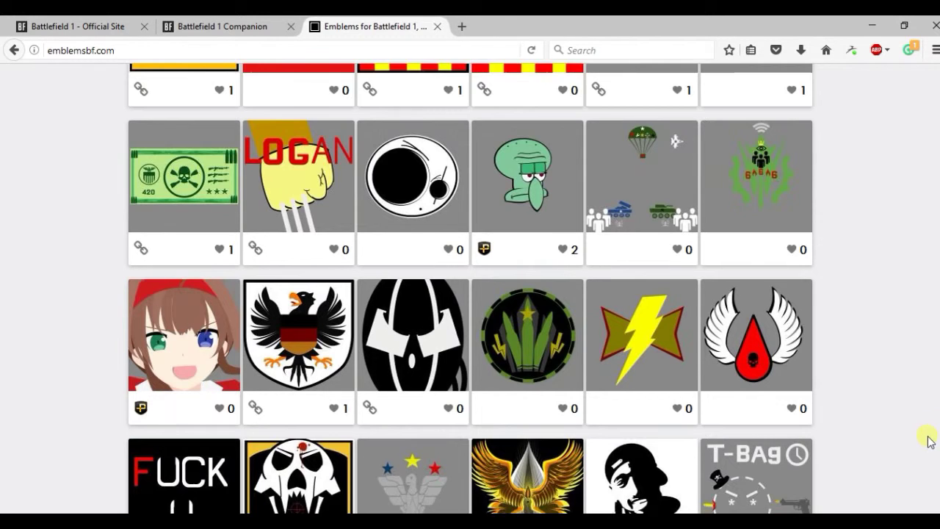
{"action": "scroll", "coordinate": [931, 439], "scroll_direction": "down", "scroll_amount": 2}
{"action": "scroll", "coordinate": [924, 462], "scroll_direction": "down", "scroll_amount": 2}
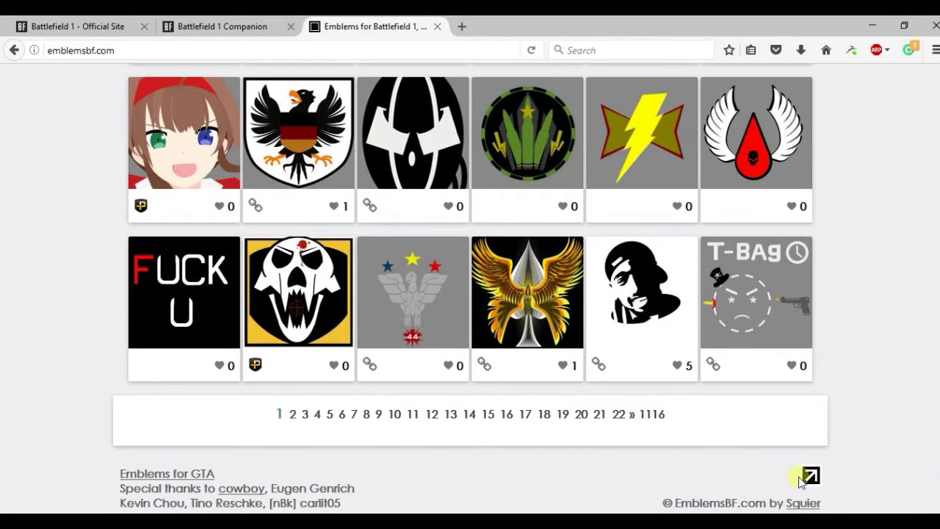
{"action": "left_click", "coordinate": [433, 414]}
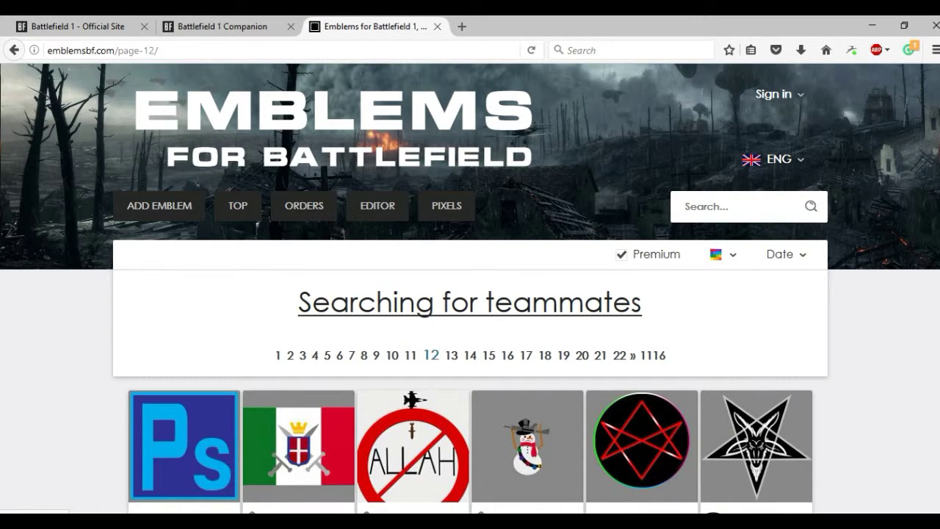
- Scroll through page 12 and open the 'kenny south park - tags' emblem
{"action": "scroll", "coordinate": [470, 293], "scroll_direction": "down", "scroll_amount": 3}
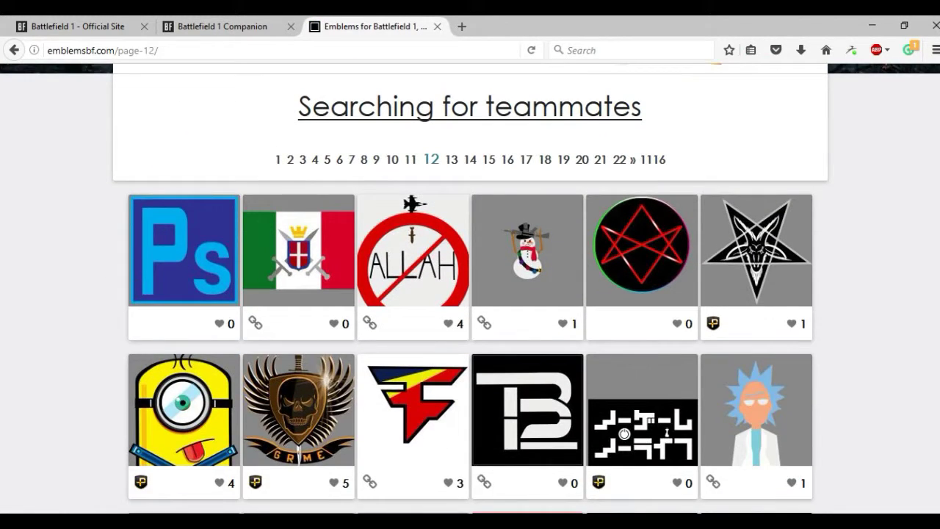
{"action": "scroll", "coordinate": [471, 294], "scroll_direction": "down", "scroll_amount": 3}
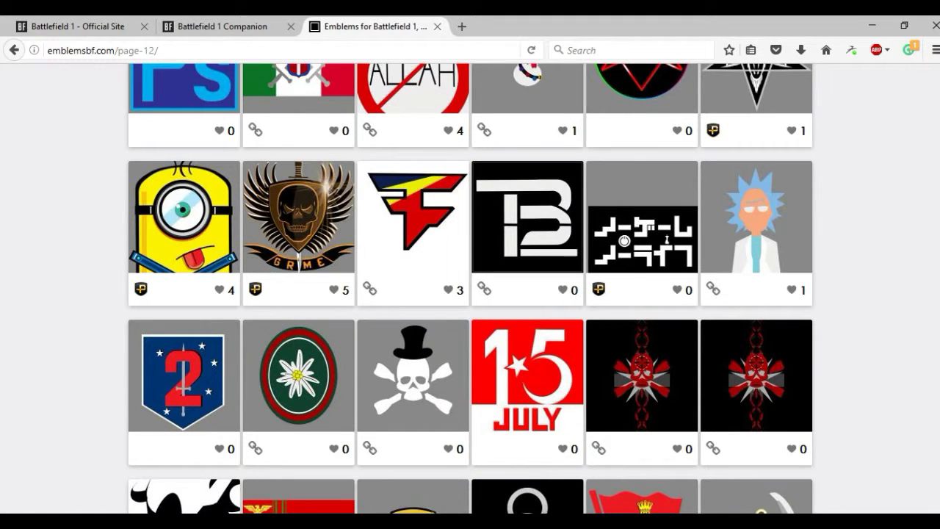
{"action": "scroll", "coordinate": [470, 294], "scroll_direction": "down", "scroll_amount": 3}
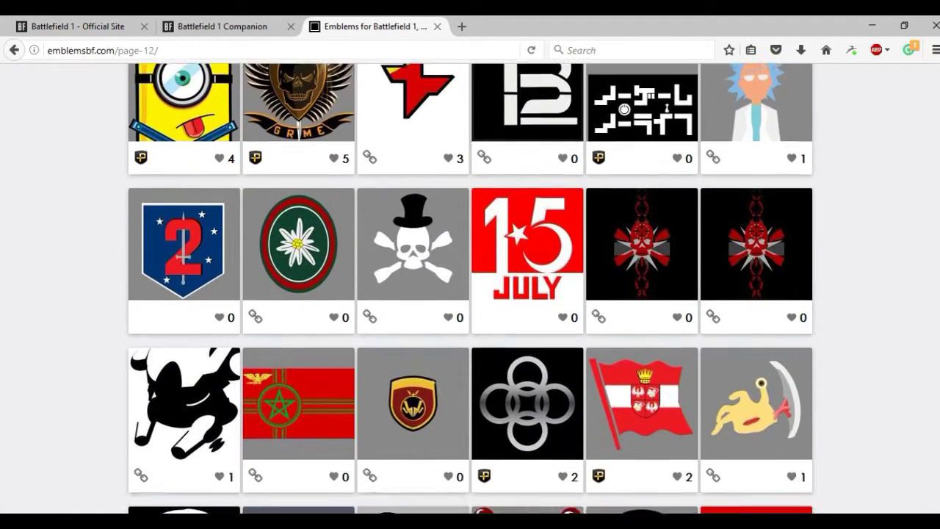
{"action": "scroll", "coordinate": [470, 294], "scroll_direction": "down", "scroll_amount": 2}
{"action": "scroll", "coordinate": [470, 294], "scroll_direction": "down", "scroll_amount": 2}
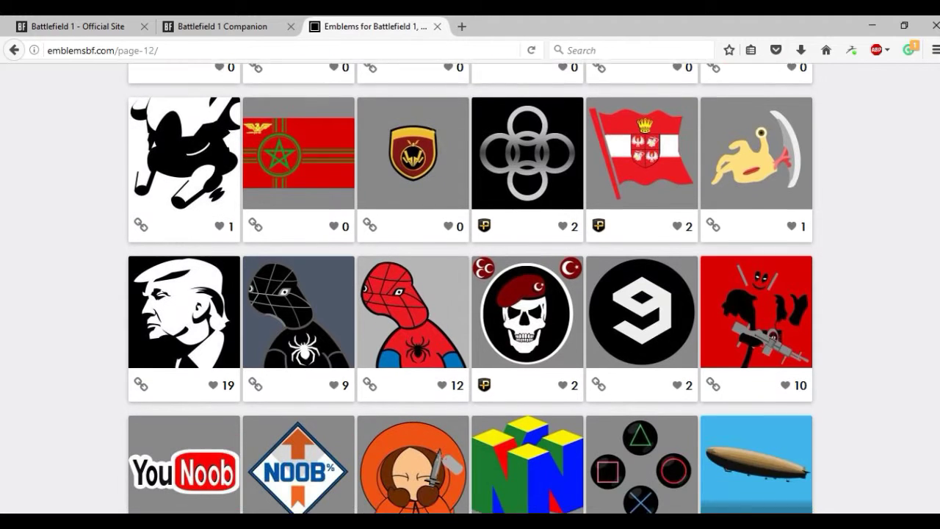
{"action": "scroll", "coordinate": [470, 293], "scroll_direction": "down", "scroll_amount": 2}
{"action": "scroll", "coordinate": [470, 294], "scroll_direction": "down", "scroll_amount": 2}
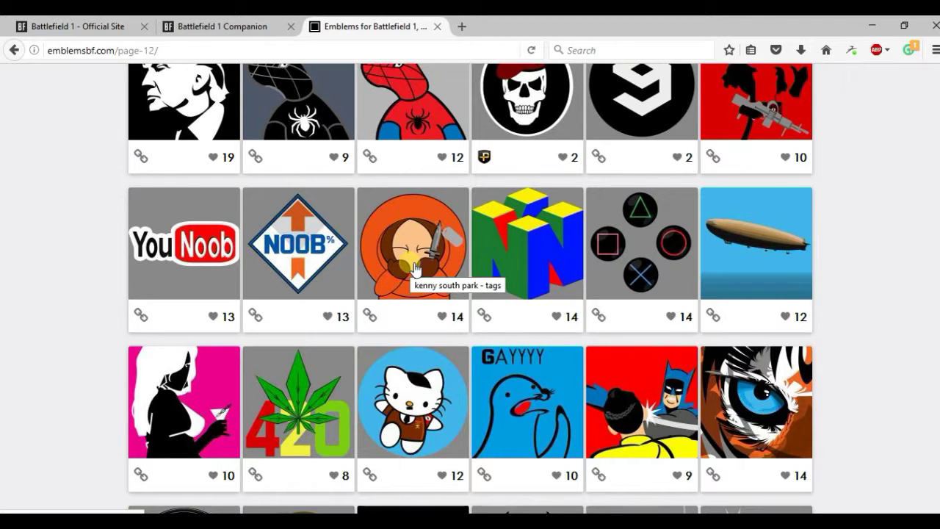
{"action": "left_click", "coordinate": [416, 269]}
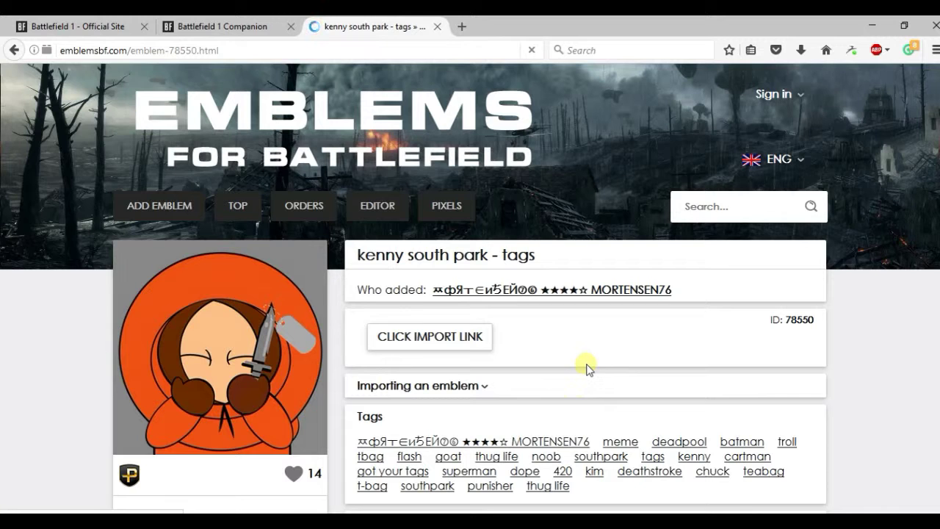
- Look over the Kenny emblem page, then go back to listing page 12
{"action": "scroll", "coordinate": [587, 365], "scroll_direction": "down", "scroll_amount": 3}
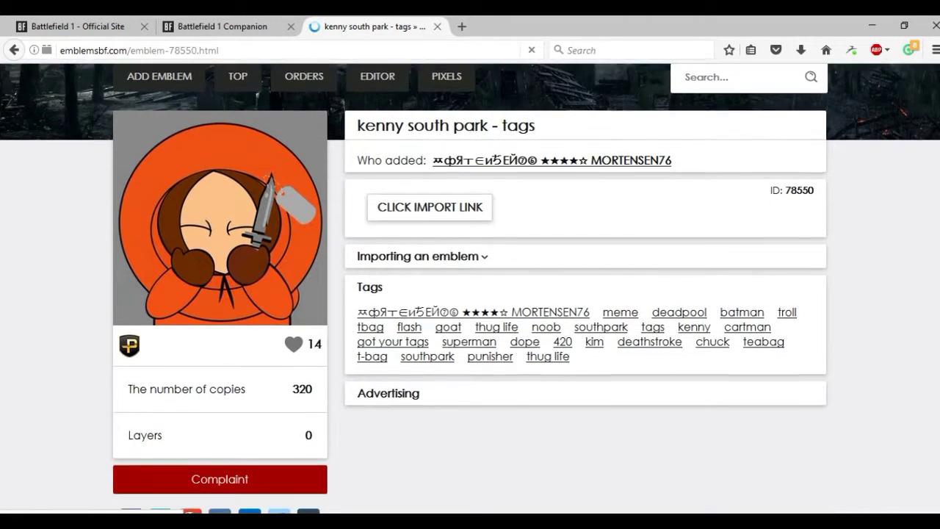
{"action": "scroll", "coordinate": [588, 365], "scroll_direction": "up", "scroll_amount": 2}
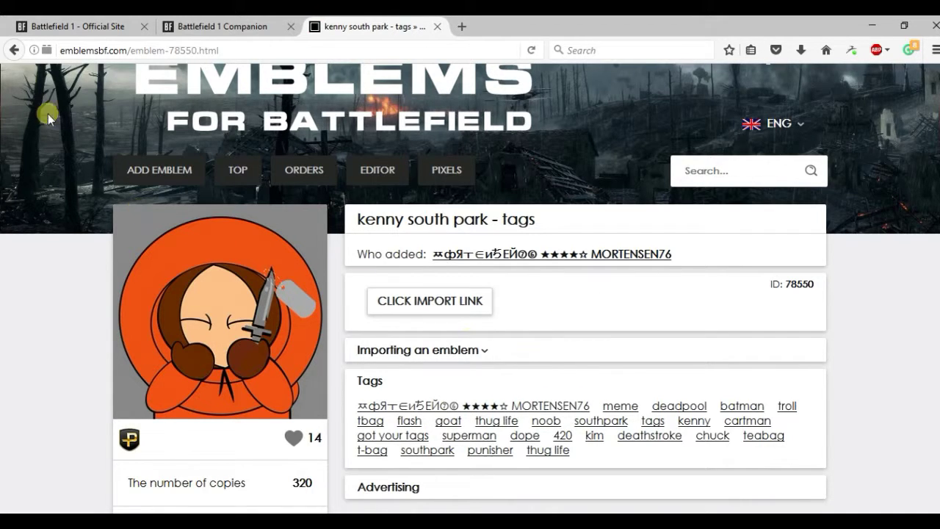
{"action": "left_click", "coordinate": [14, 50]}
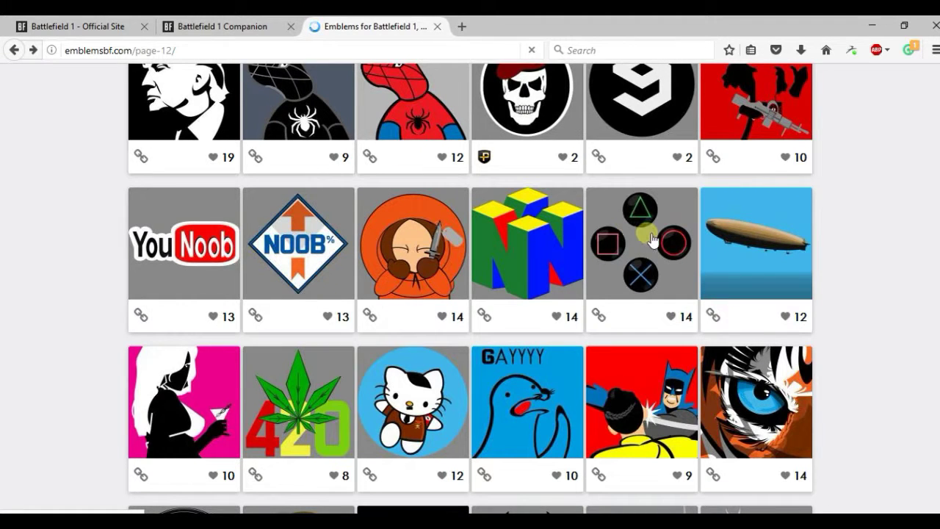
- Open the noob emblem, then scroll the Top emblems page down to the Bart Simpson emblem
{"action": "left_click", "coordinate": [300, 239]}
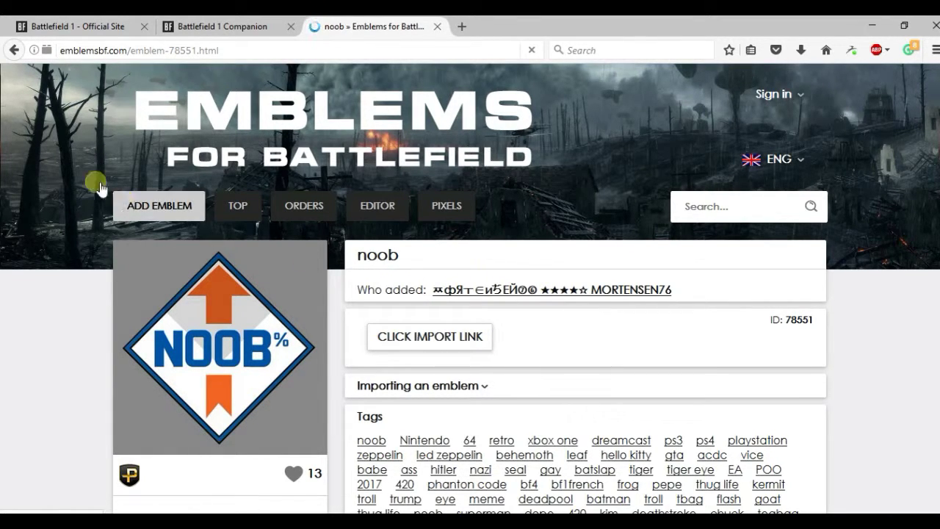
{"action": "left_click", "coordinate": [250, 213]}
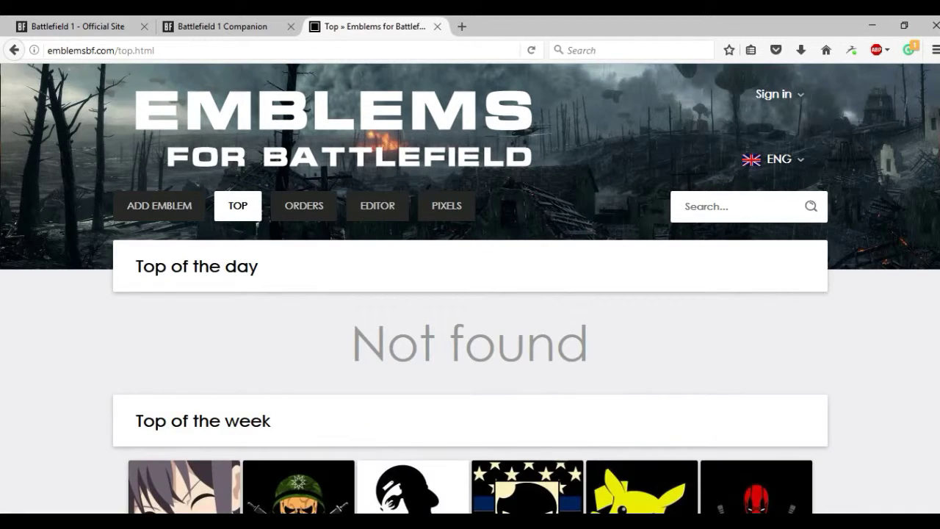
{"action": "scroll", "coordinate": [471, 294], "scroll_direction": "down", "scroll_amount": 5}
{"action": "scroll", "coordinate": [471, 293], "scroll_direction": "down", "scroll_amount": 2}
{"action": "scroll", "coordinate": [470, 294], "scroll_direction": "down", "scroll_amount": 3}
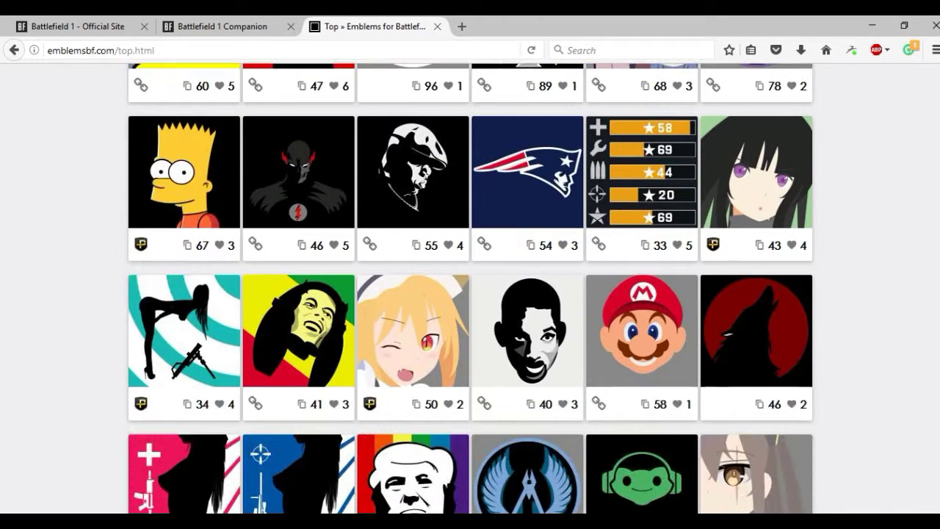
- Open Bart Simpson emblem 79165 and copy its Battlefield 1 code to the clipboard
{"action": "left_click", "coordinate": [182, 160]}
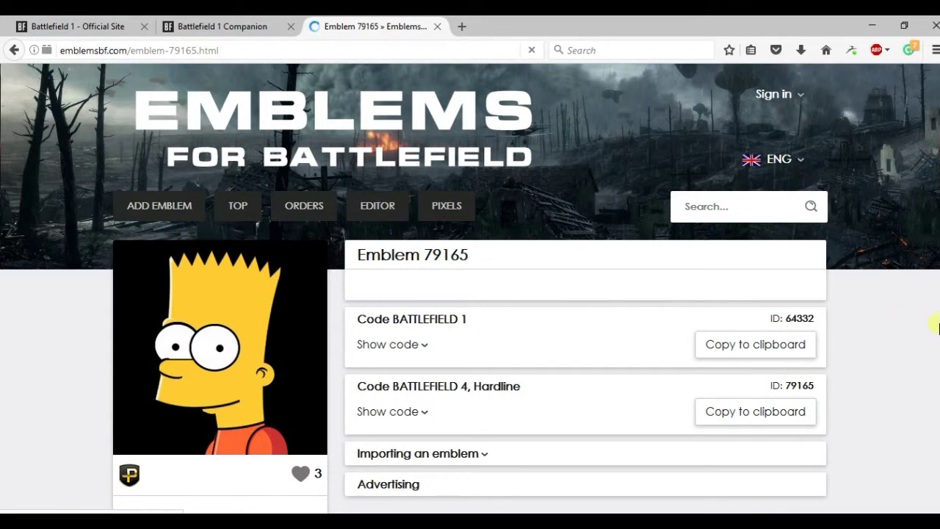
{"action": "scroll", "coordinate": [470, 287], "scroll_direction": "down", "scroll_amount": 2}
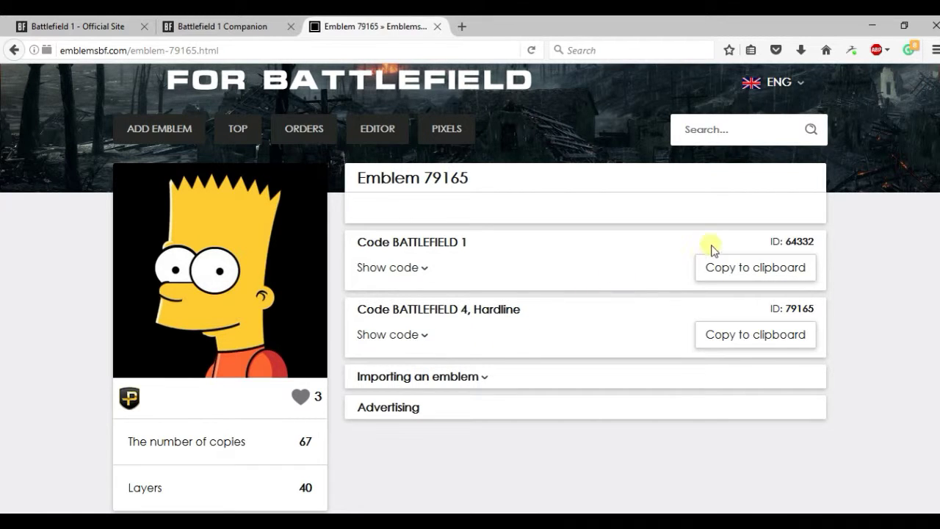
{"action": "left_click", "coordinate": [733, 269]}
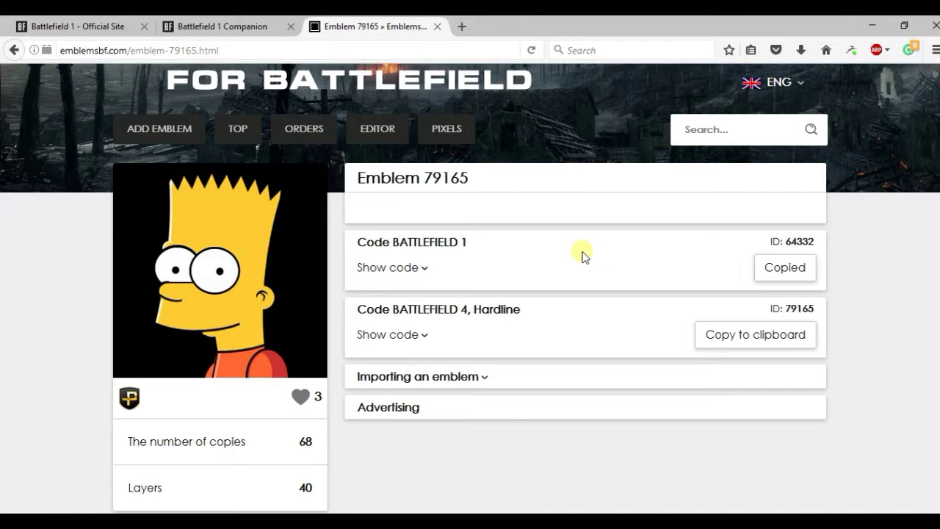
- Switch to the Battlefield 1 Companion tab holding the blank new-emblem editor
{"action": "left_click", "coordinate": [217, 28]}
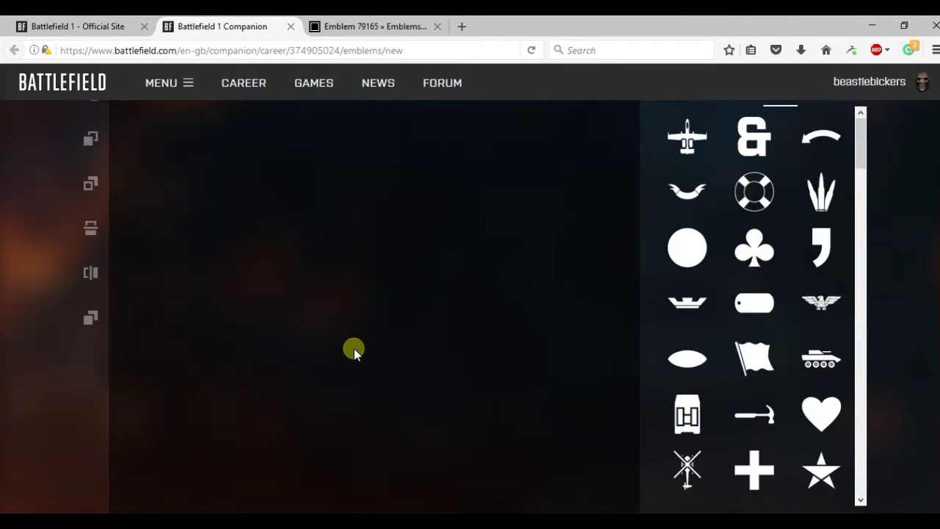
- Paste the copied Bart code into the Firefox console (Ctrl+Shift+K) and run it
{"action": "key", "text": "ctrl+shift+k"}
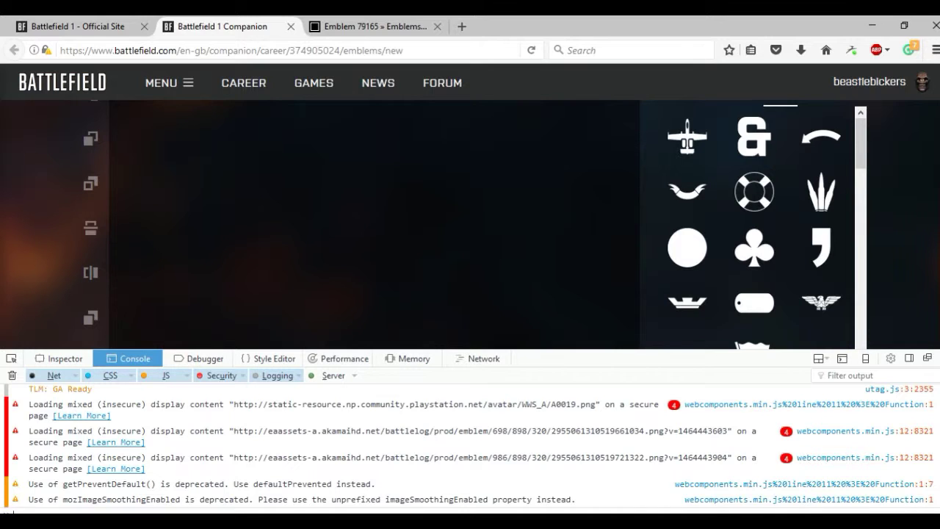
{"action": "right_click", "coordinate": [26, 512]}
{"action": "left_click", "coordinate": [58, 477]}
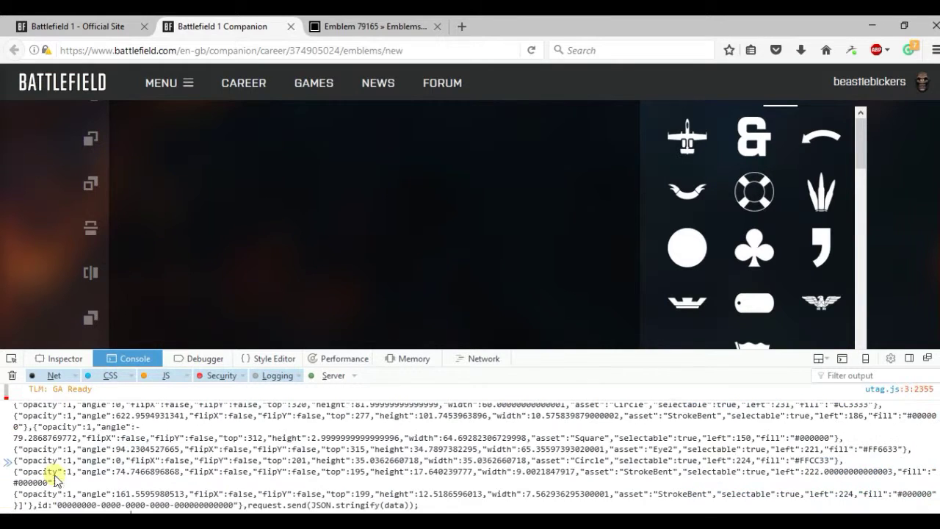
{"action": "key", "text": "Return"}
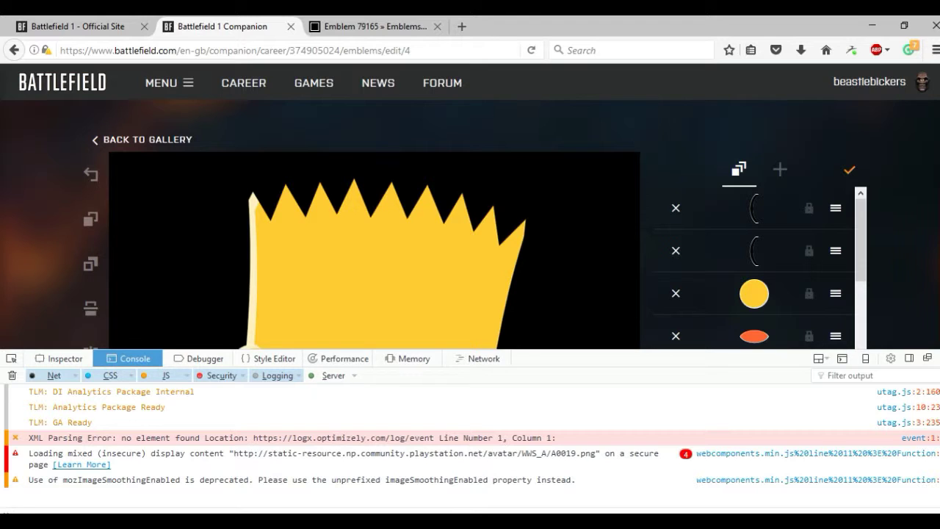
- Close the developer console with F12 and return to the gallery, now holding the Bart emblem
{"action": "key", "text": "F12"}
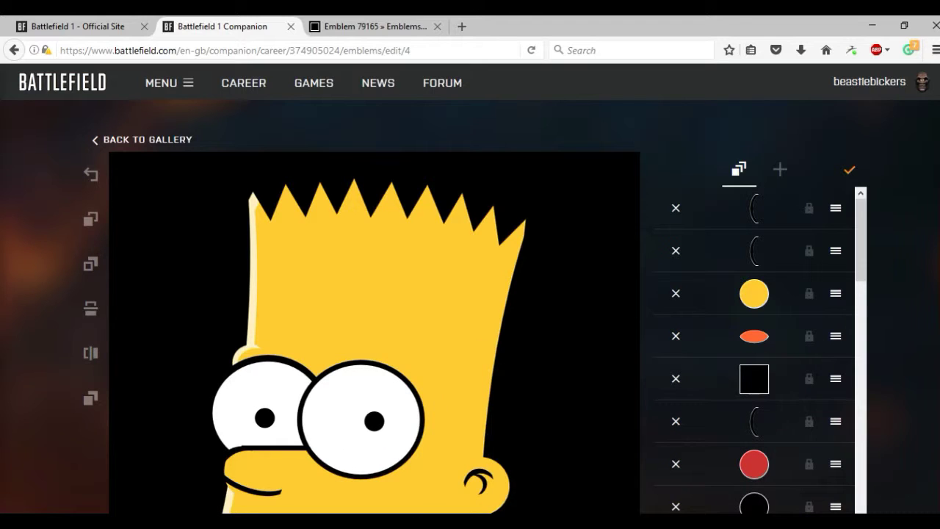
{"action": "scroll", "coordinate": [471, 309], "scroll_direction": "down", "scroll_amount": 5}
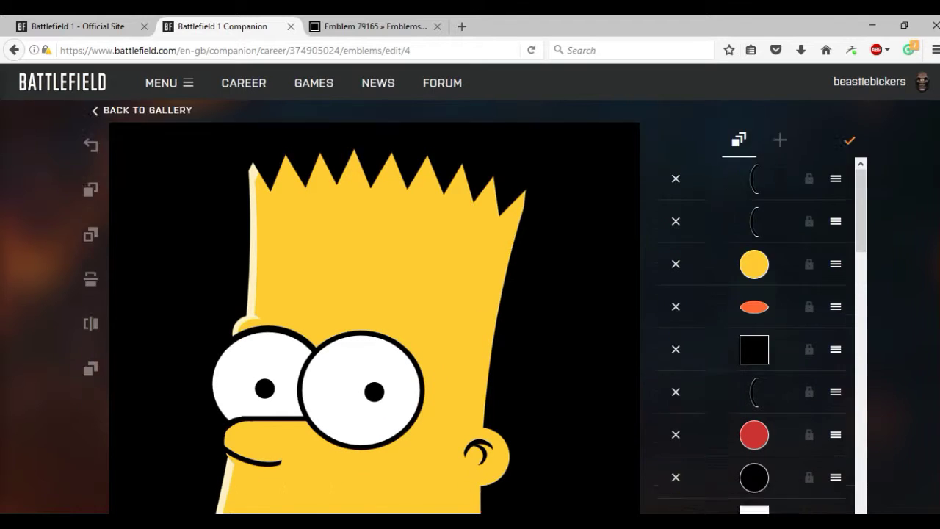
{"action": "scroll", "coordinate": [470, 308], "scroll_direction": "up", "scroll_amount": 2}
{"action": "scroll", "coordinate": [470, 294], "scroll_direction": "up", "scroll_amount": 3}
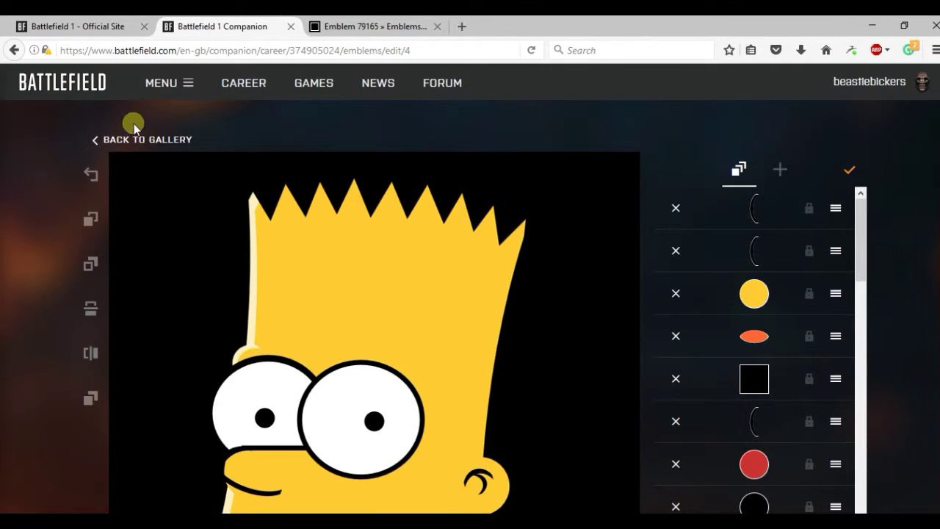
{"action": "left_click", "coordinate": [154, 140]}
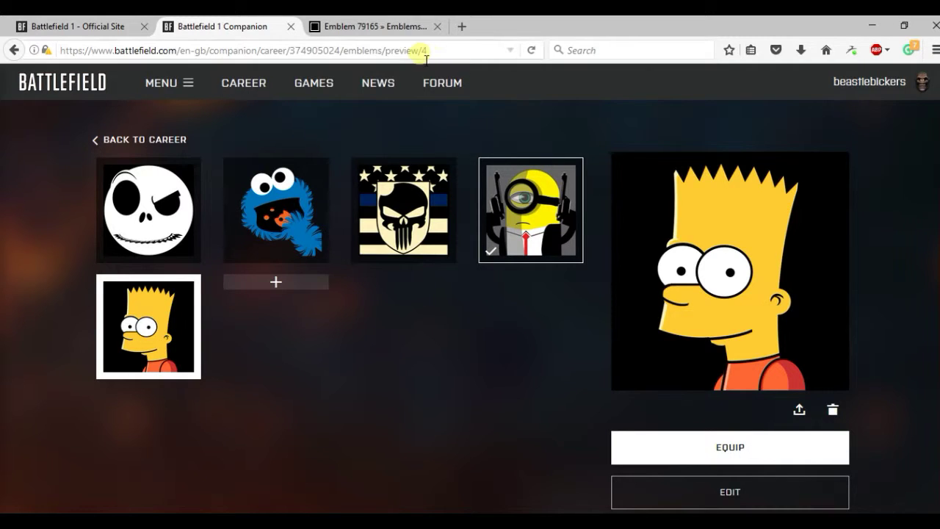
- Browse emblemsbf.com's Top emblems grid, then return to the Companion gallery
{"action": "left_click", "coordinate": [379, 25]}
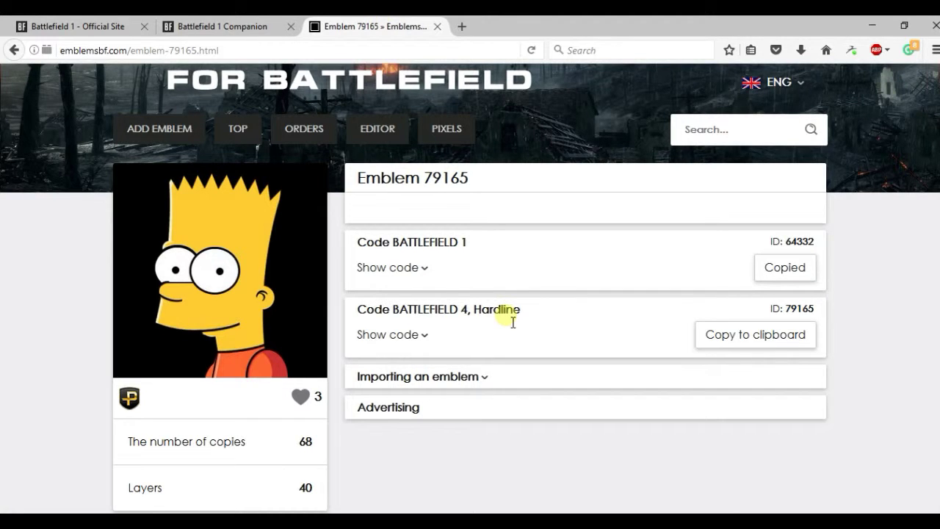
{"action": "left_click", "coordinate": [234, 135]}
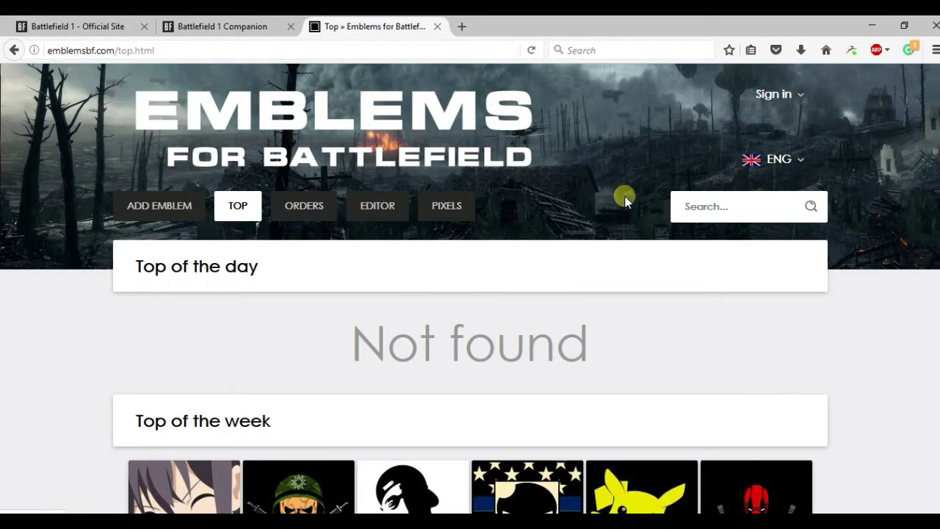
{"action": "scroll", "coordinate": [470, 294], "scroll_direction": "down", "scroll_amount": 5}
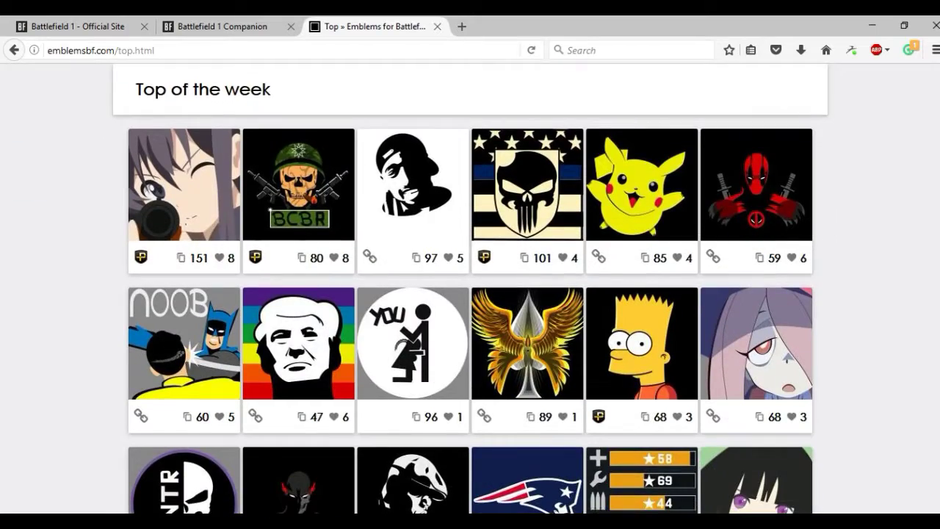
{"action": "scroll", "coordinate": [470, 294], "scroll_direction": "up", "scroll_amount": 1}
{"action": "scroll", "coordinate": [470, 294], "scroll_direction": "down", "scroll_amount": 4}
{"action": "scroll", "coordinate": [470, 294], "scroll_direction": "down", "scroll_amount": 5}
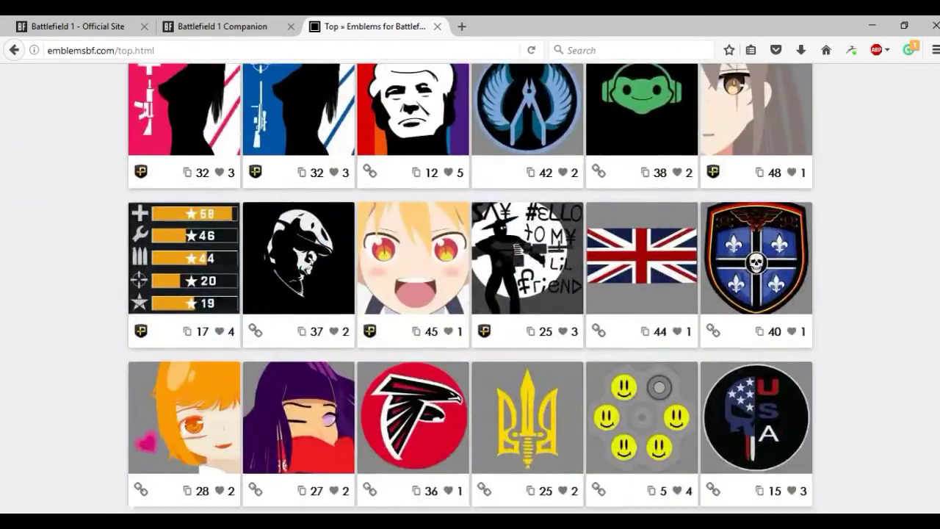
{"action": "scroll", "coordinate": [470, 294], "scroll_direction": "down", "scroll_amount": 3}
{"action": "scroll", "coordinate": [470, 294], "scroll_direction": "down", "scroll_amount": 2}
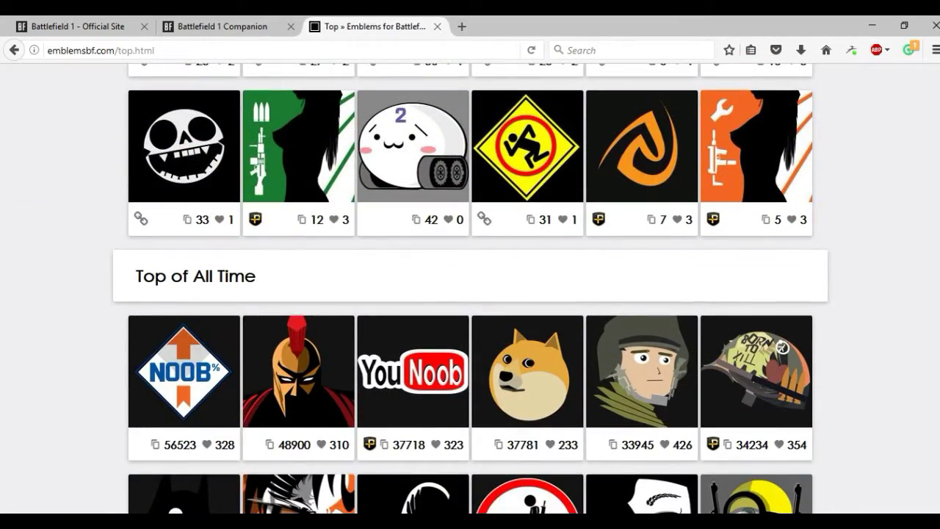
{"action": "left_click", "coordinate": [242, 26]}
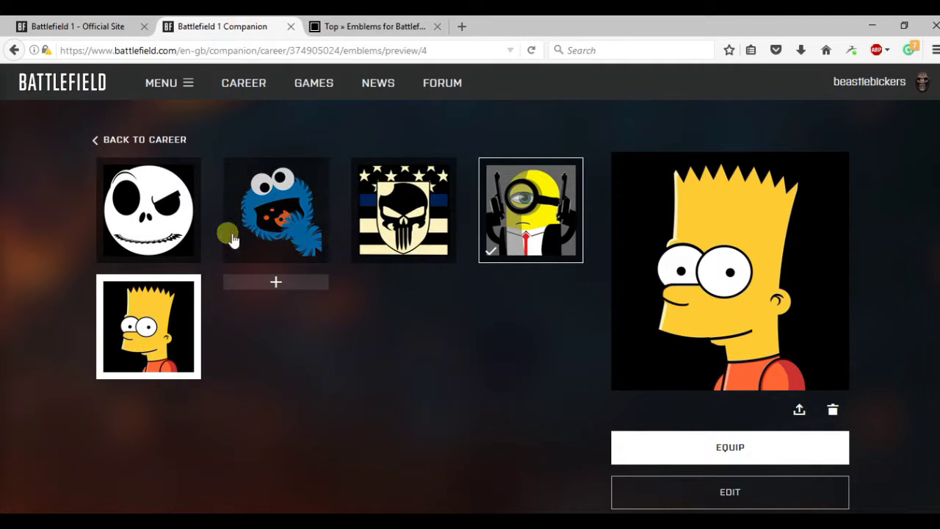
- Open the Bart emblem for editing, lock its first layer, and return to the gallery
{"action": "left_click", "coordinate": [170, 320]}
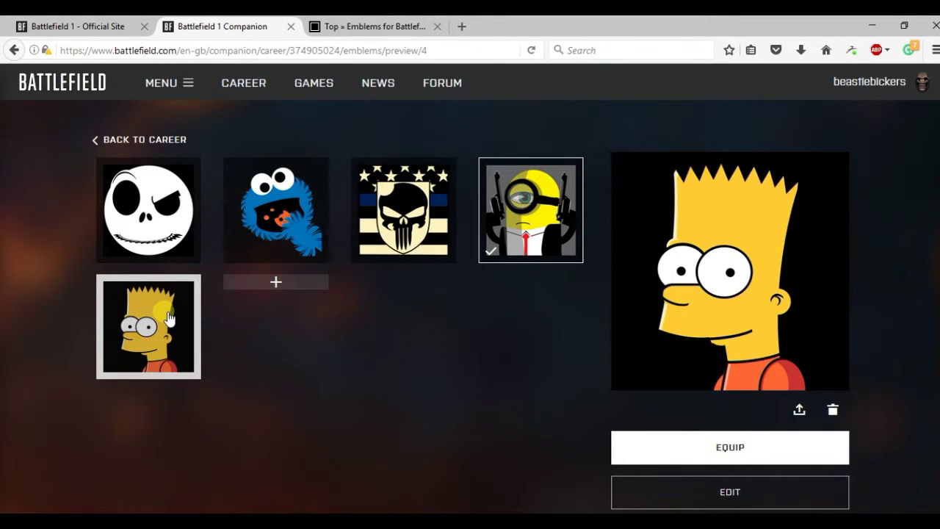
{"action": "left_click", "coordinate": [636, 499]}
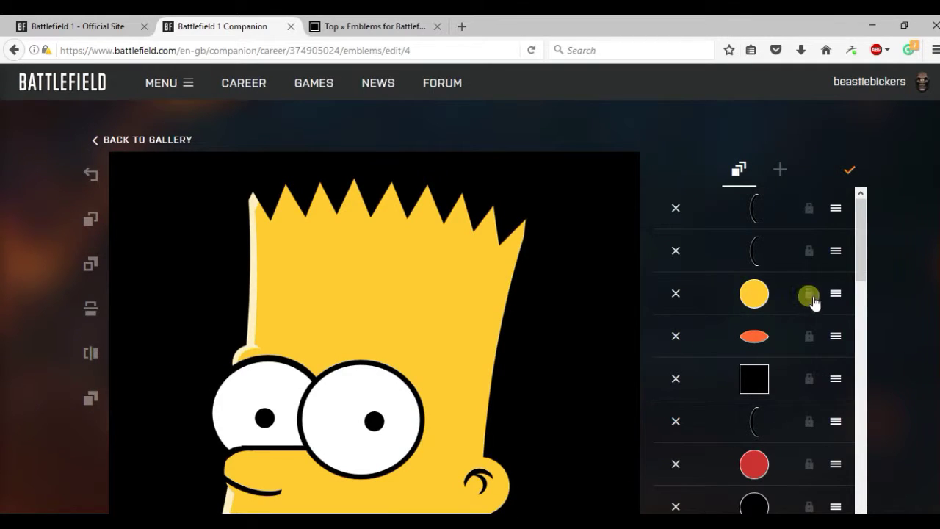
{"action": "left_click", "coordinate": [811, 210]}
{"action": "left_click_drag", "start_coordinate": [861, 236], "coordinate": [837, 482]}
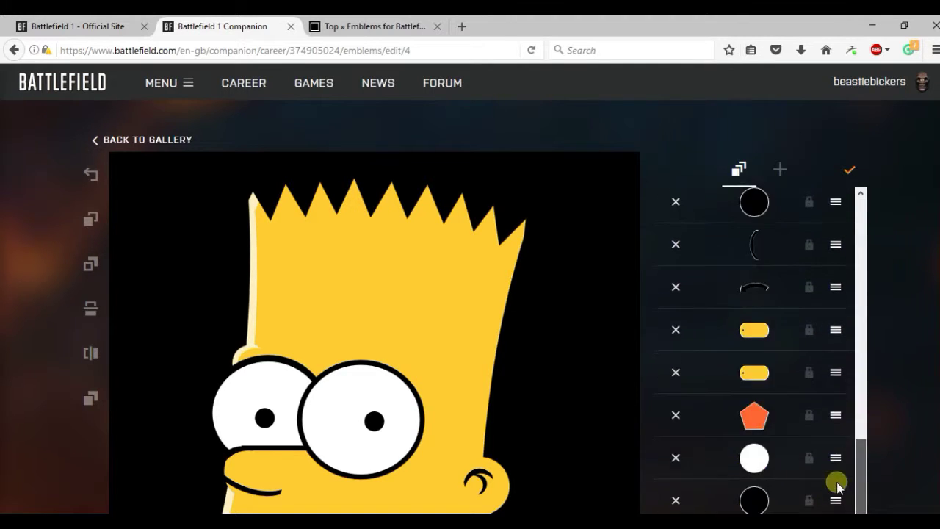
{"action": "scroll", "coordinate": [837, 482], "scroll_direction": "down", "scroll_amount": 3}
{"action": "scroll", "coordinate": [833, 500], "scroll_direction": "up", "scroll_amount": 1}
{"action": "scroll", "coordinate": [827, 404], "scroll_direction": "up", "scroll_amount": 10}
{"action": "scroll", "coordinate": [819, 271], "scroll_direction": "up", "scroll_amount": 10}
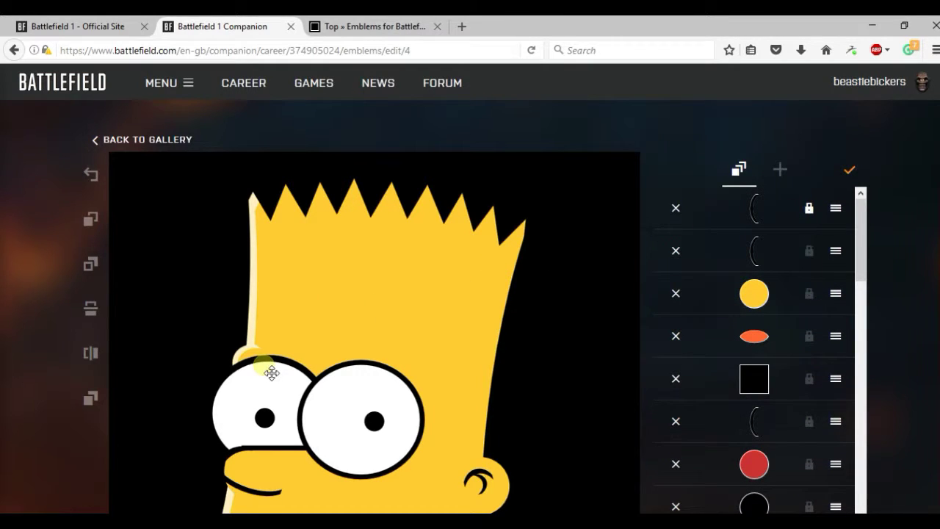
{"action": "left_click", "coordinate": [132, 149]}
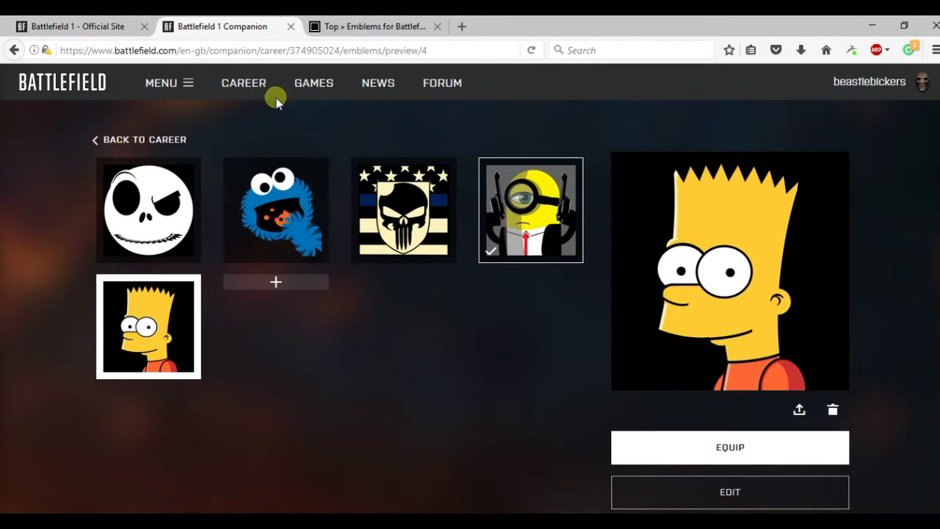
- Create a new blank emblem from the gallery and browse the shape palette to the Battlepacks shapes
{"action": "left_click", "coordinate": [276, 281]}
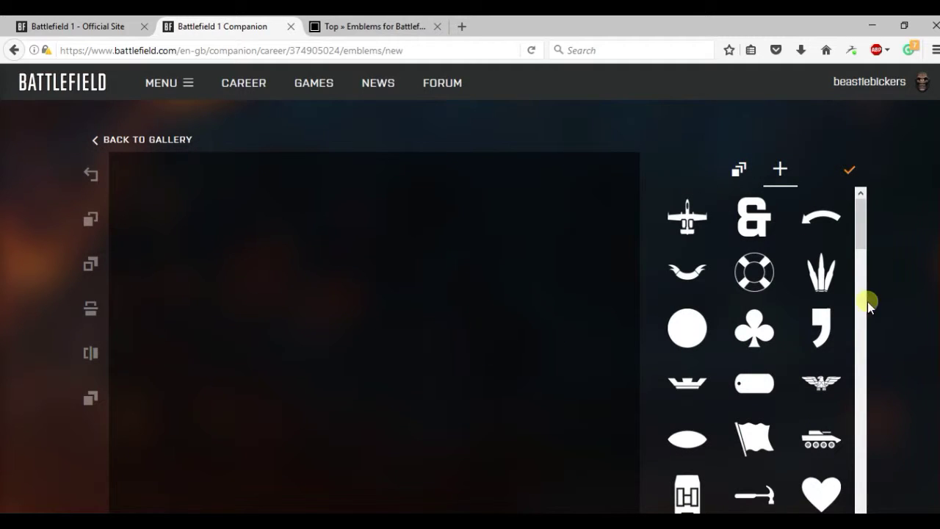
{"action": "mouse_move", "coordinate": [859, 226]}
{"action": "left_mouse_down"}
{"action": "mouse_move", "coordinate": [852, 498]}
{"action": "mouse_move", "coordinate": [868, 164]}
{"action": "left_mouse_up"}
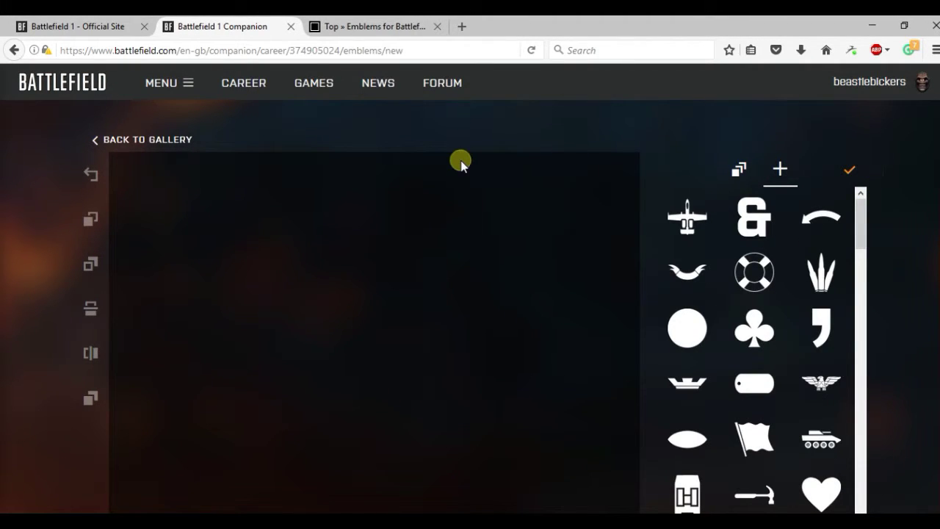